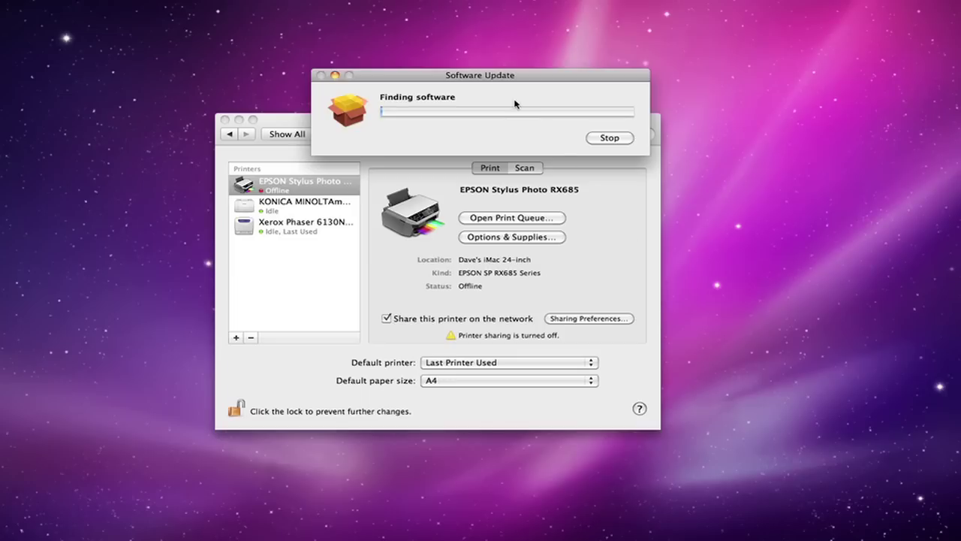
pyautogui.moveTo(520, 78); pyautogui.dragTo(509, 31)
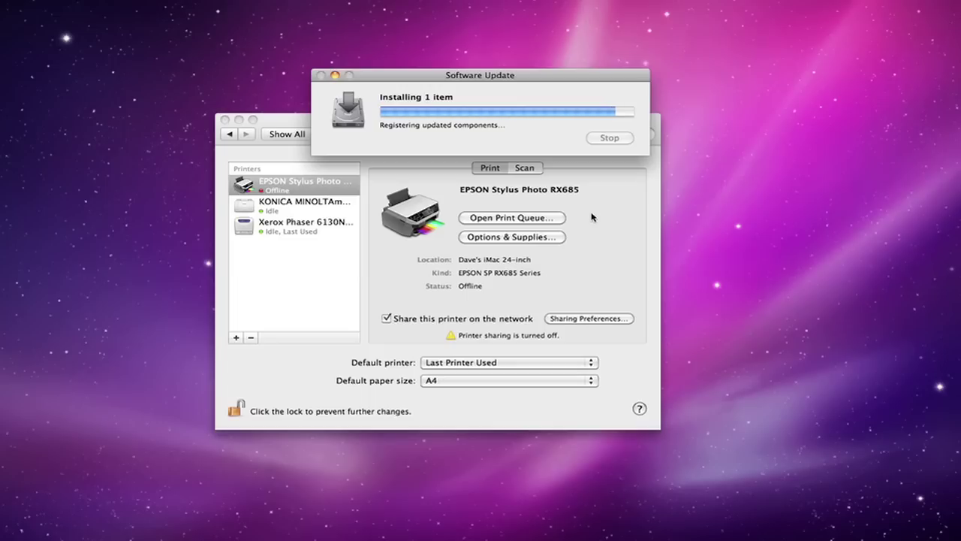
pyautogui.press('XF86AudioMute')
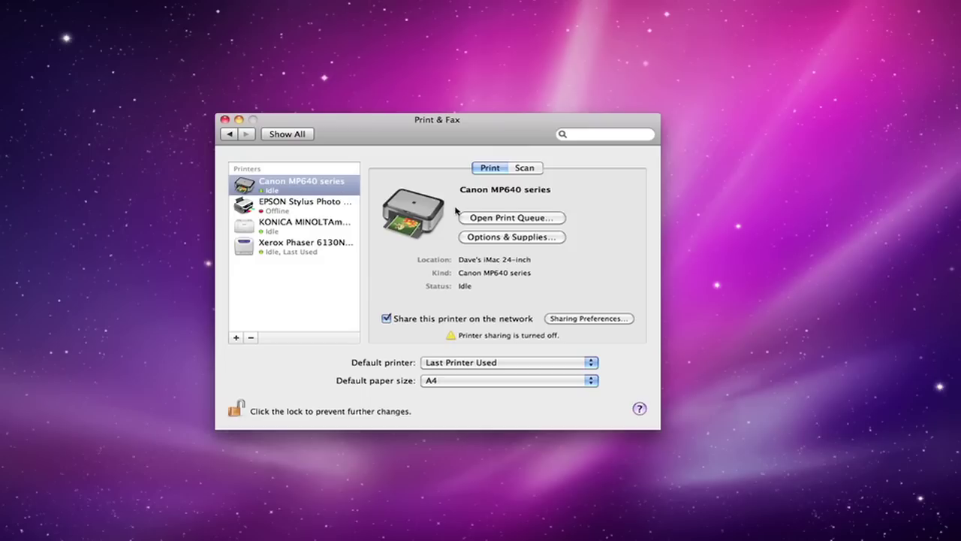
# Look at both the scan and print settings of the Canon MP640 series printer
pyautogui.click(531, 172)
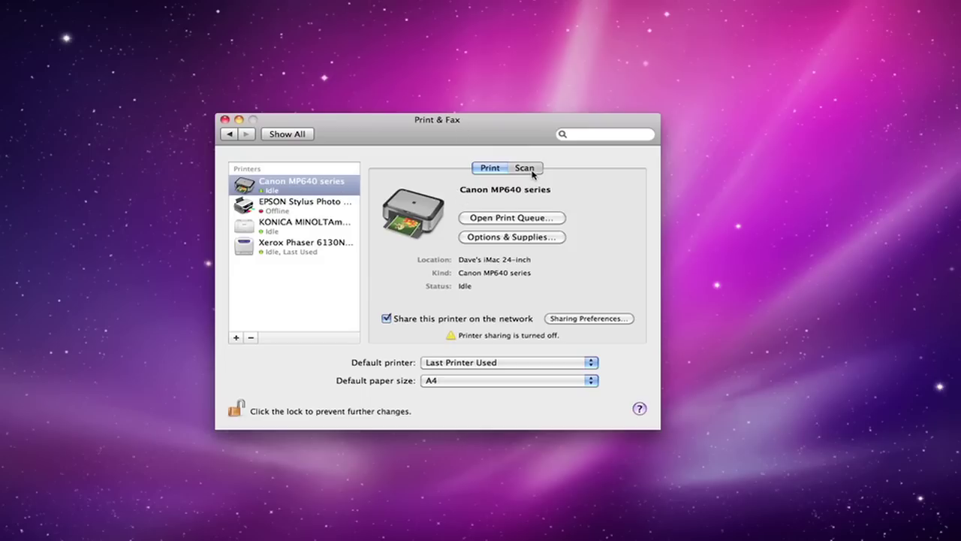
pyautogui.click(486, 173)
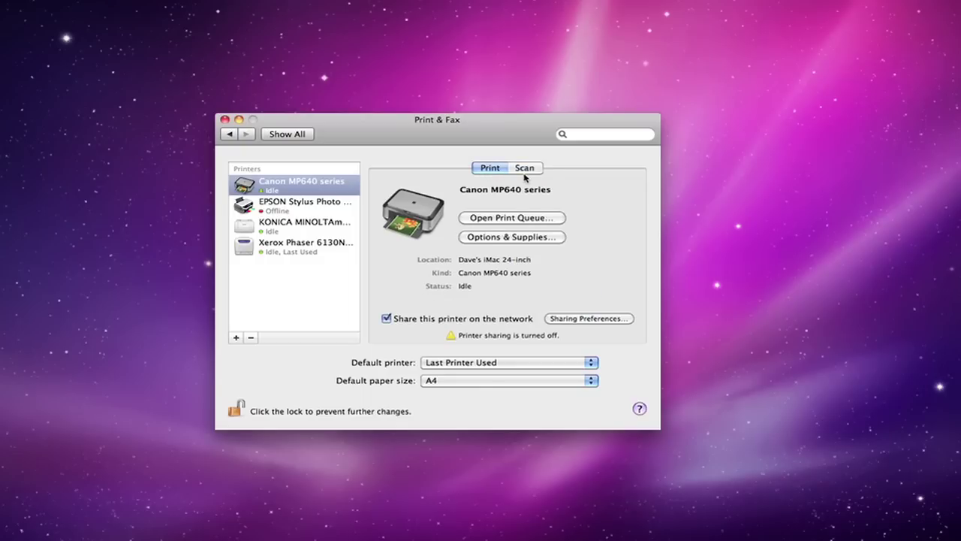
pyautogui.click(526, 172)
pyautogui.click(491, 170)
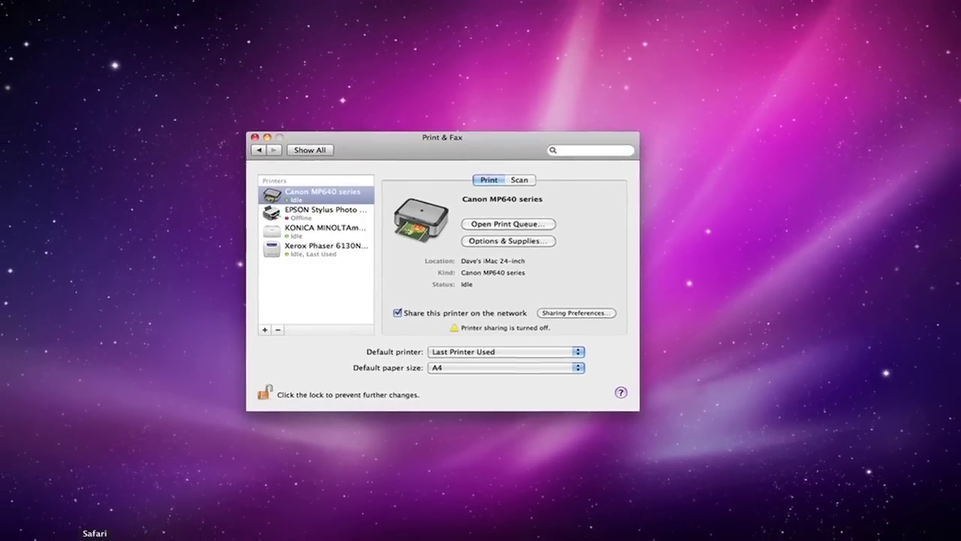
# Switch to Safari and print only page 1 of the YouTube Uploaded Videos page on the Canon MP640 series printer
pyautogui.click(166, 531)
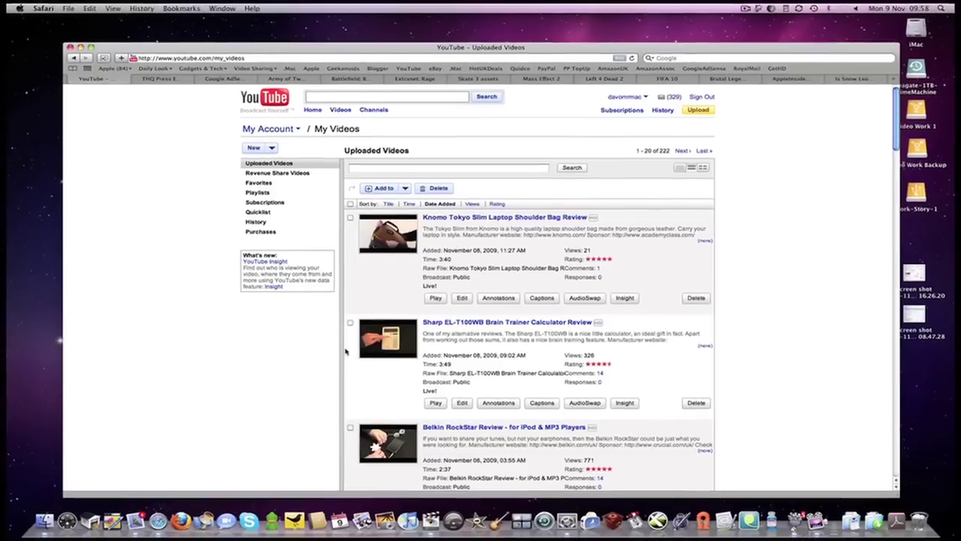
pyautogui.press('super+p')
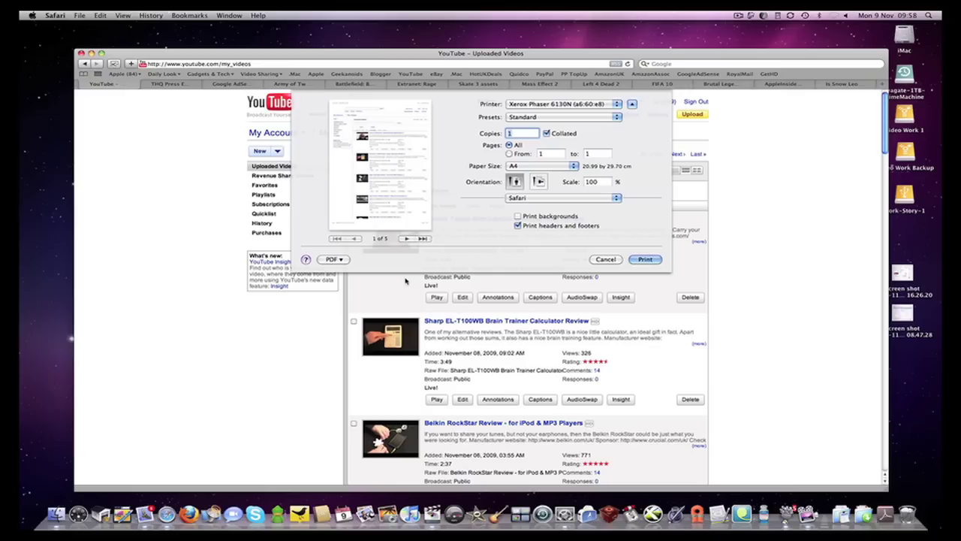
pyautogui.click(591, 106)
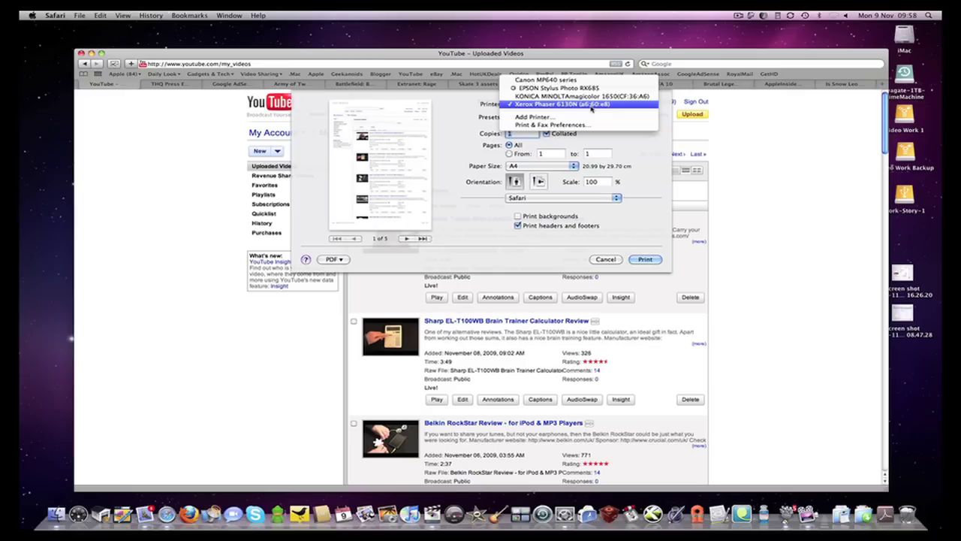
pyautogui.press('Escape')
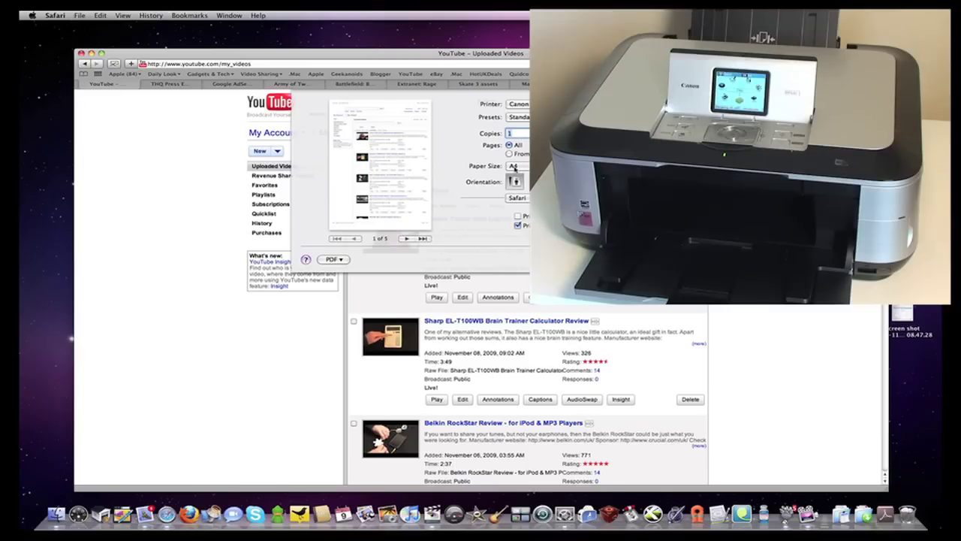
pyautogui.click(510, 153)
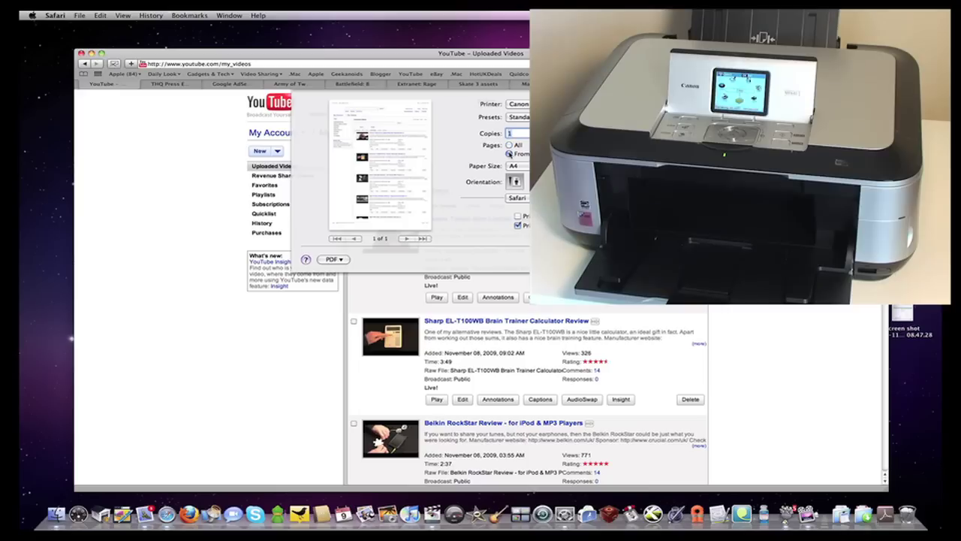
pyautogui.press('Return')
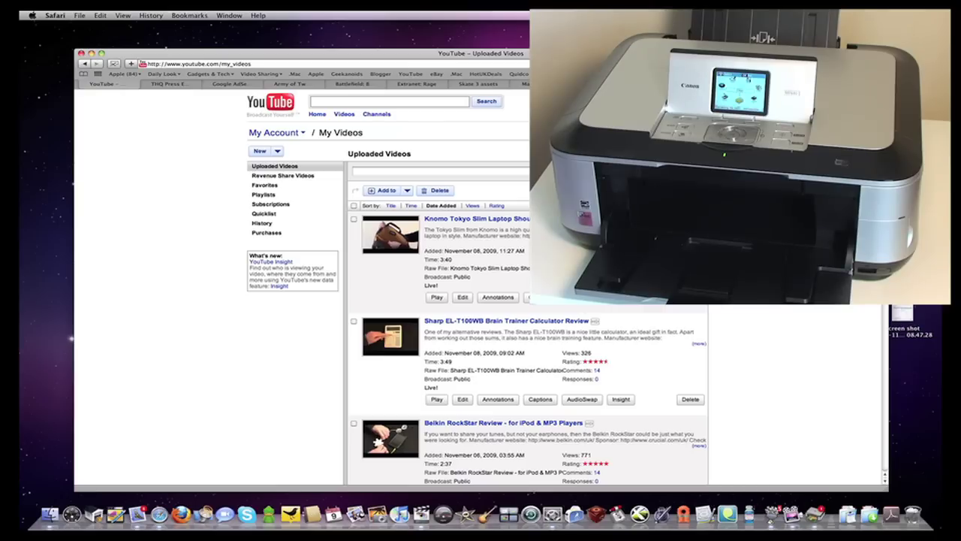
# Minimize the Safari window, check the print job in the Canon MP640 series queue, and close the queue window
pyautogui.doubleClick(466, 54)
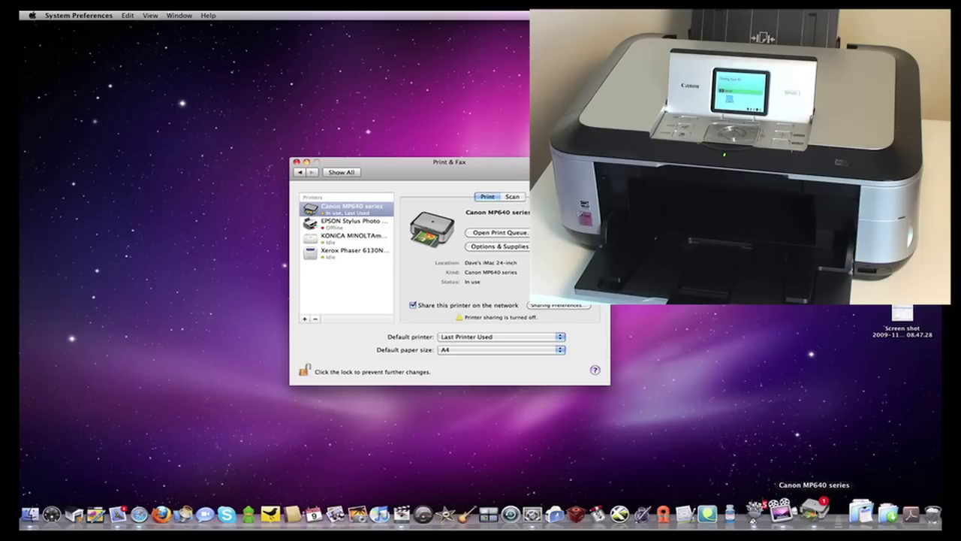
pyautogui.click(814, 512)
pyautogui.moveTo(226, 243); pyautogui.dragTo(635, 169)
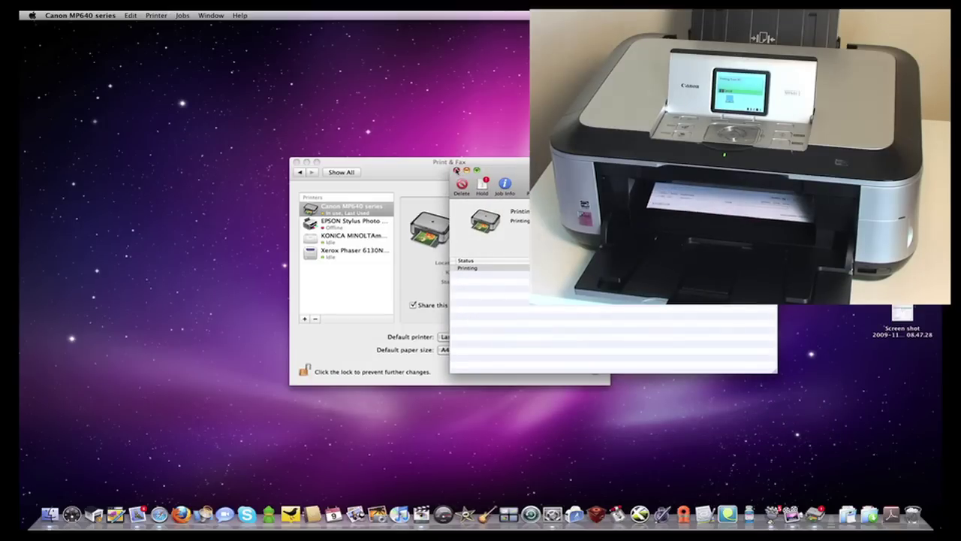
pyautogui.click(456, 170)
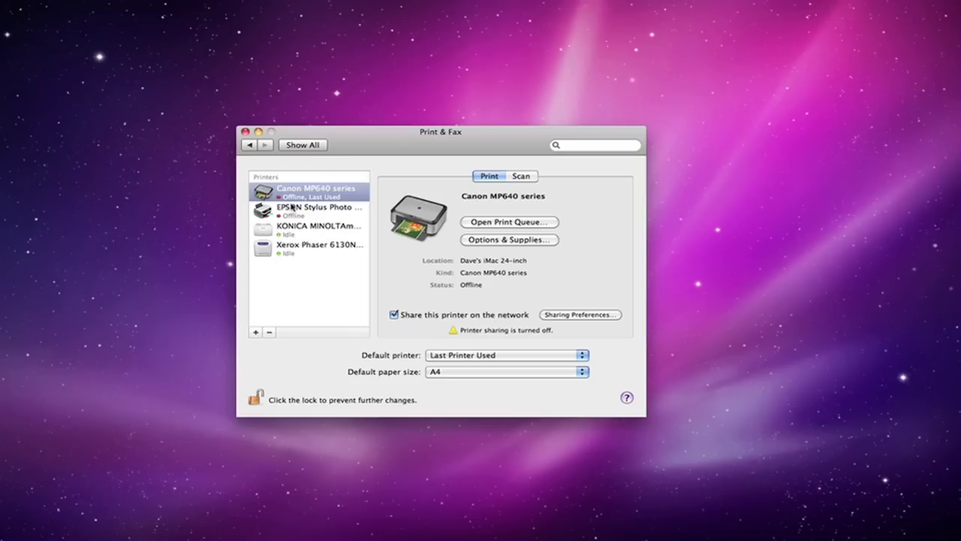
# Delete the Canon MP640 series printer from the printer list and open the Add Printer window
pyautogui.click(312, 193)
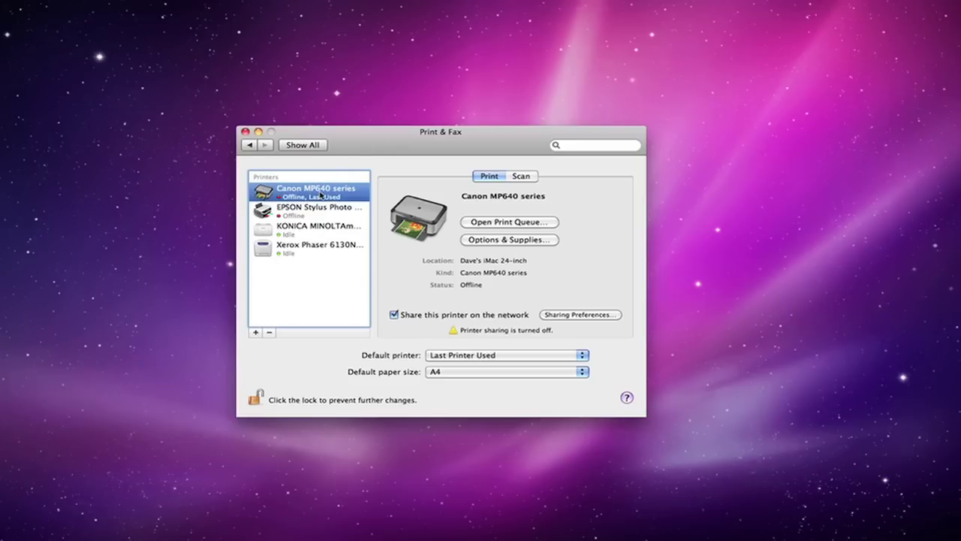
pyautogui.click(269, 332)
pyautogui.click(506, 216)
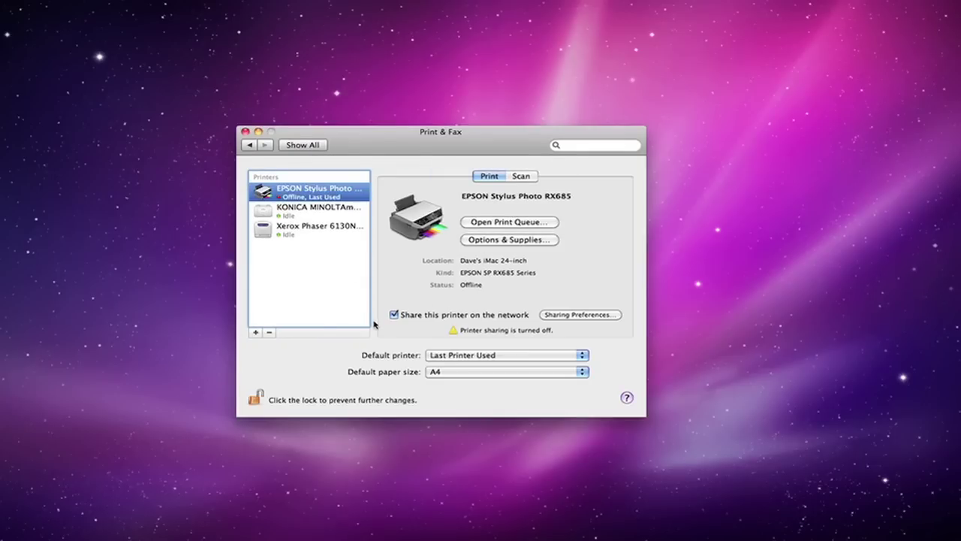
pyautogui.click(256, 333)
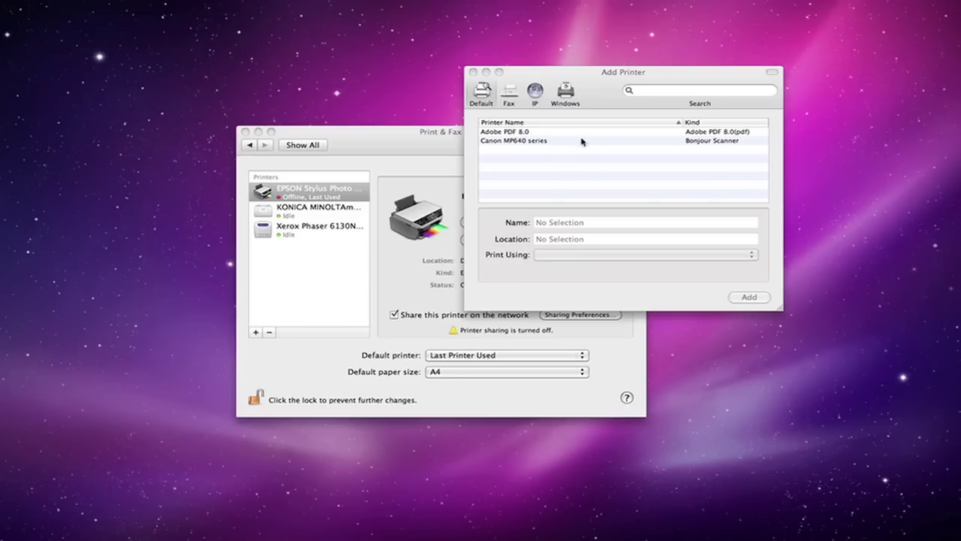
pyautogui.click(500, 145)
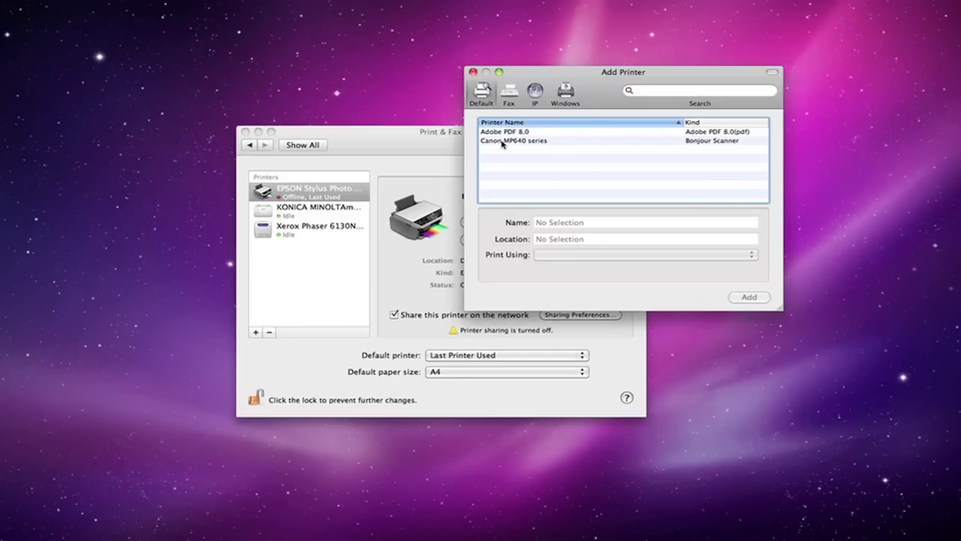
pyautogui.click(503, 142)
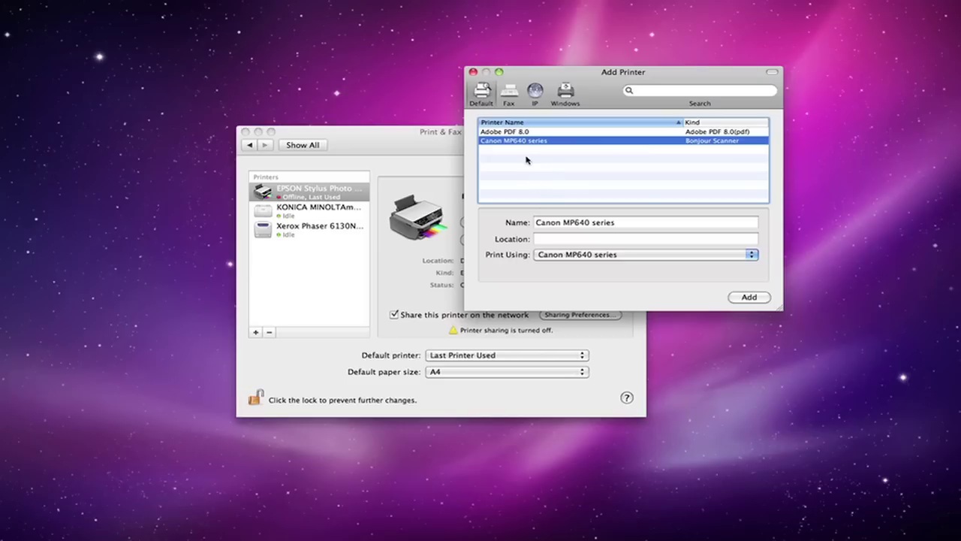
pyautogui.click(565, 240)
pyautogui.write('Office')
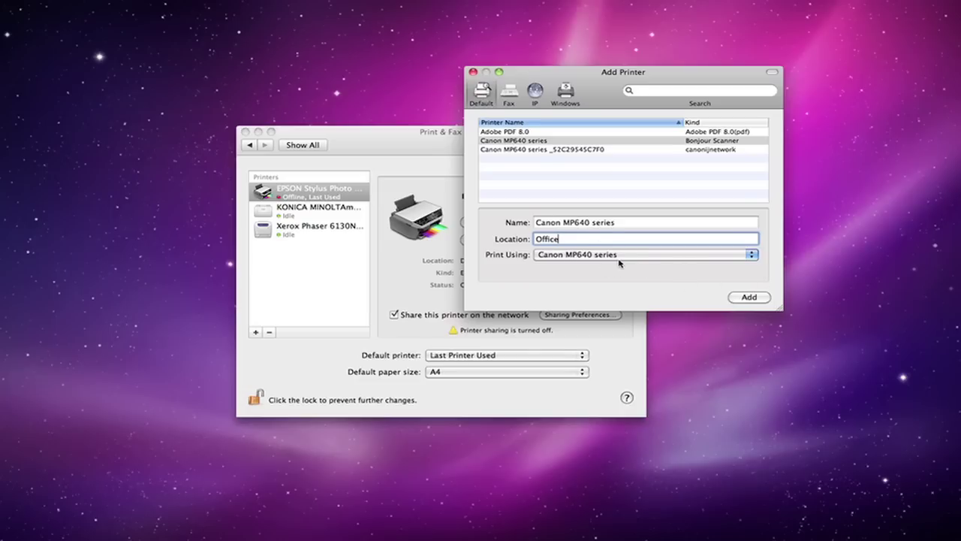
# Add the Canon MP640 series printer of kind canonijnetwork, with its location set to Office
pyautogui.click(601, 150)
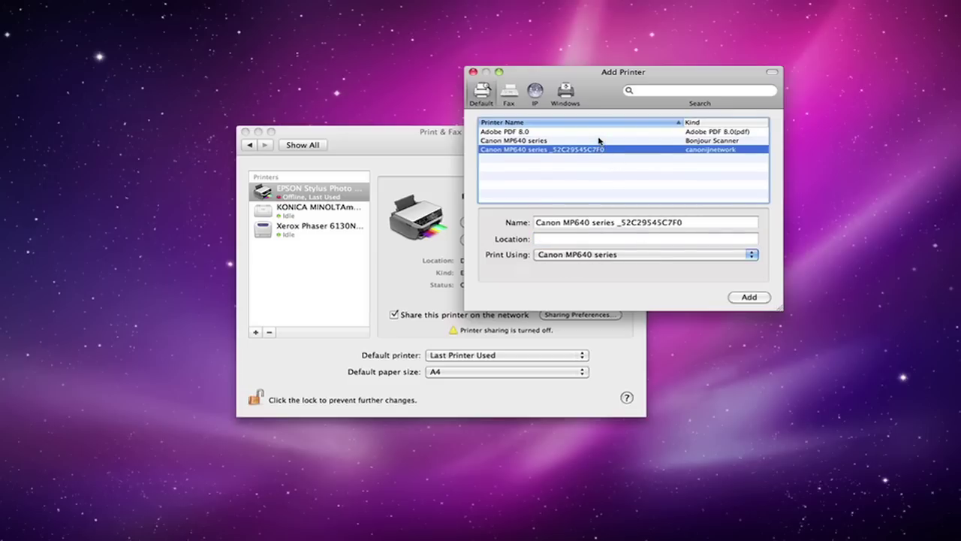
pyautogui.click(601, 141)
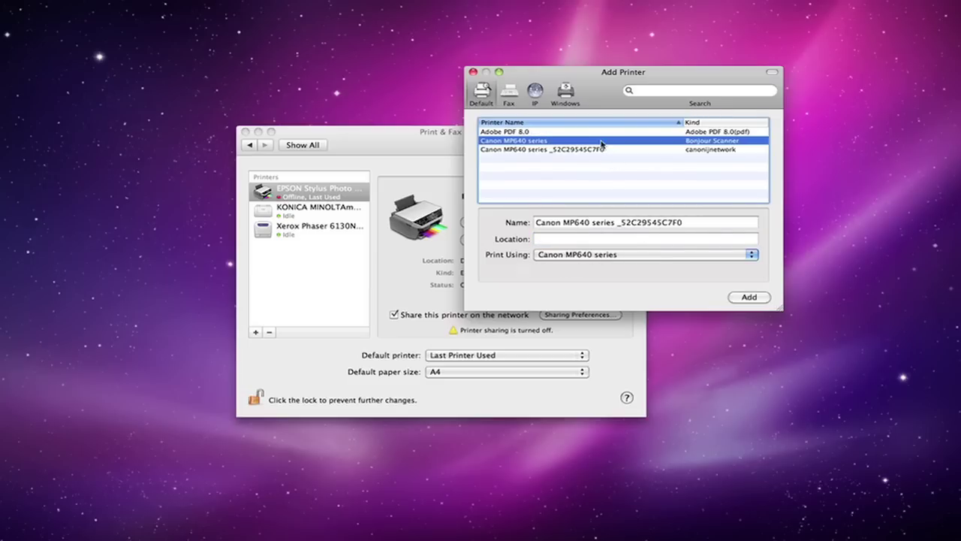
pyautogui.click(606, 151)
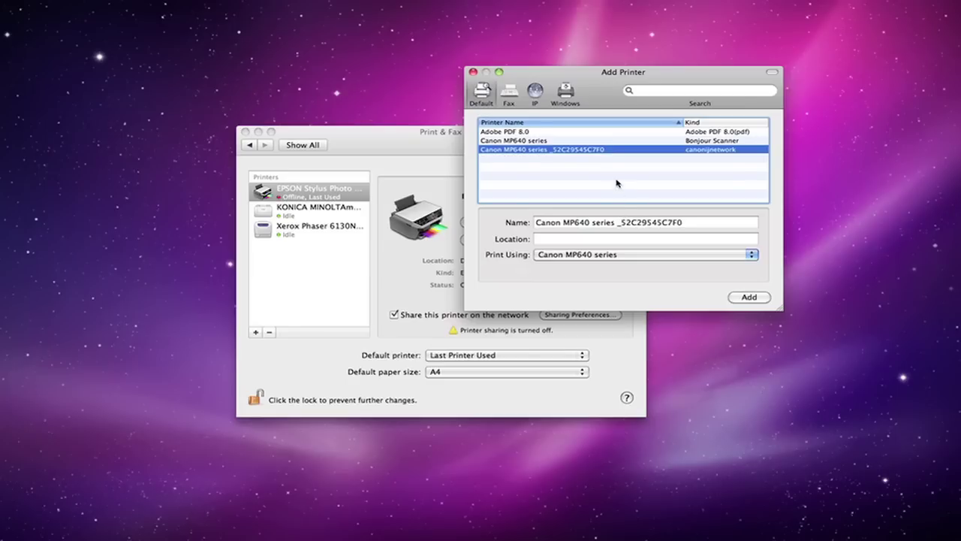
pyautogui.click(570, 239)
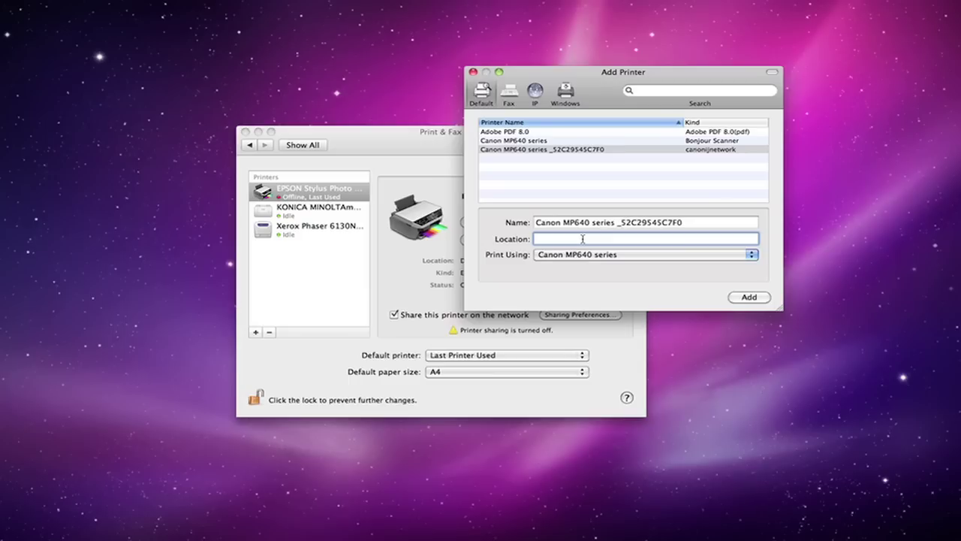
pyautogui.write('Office')
pyautogui.click(757, 298)
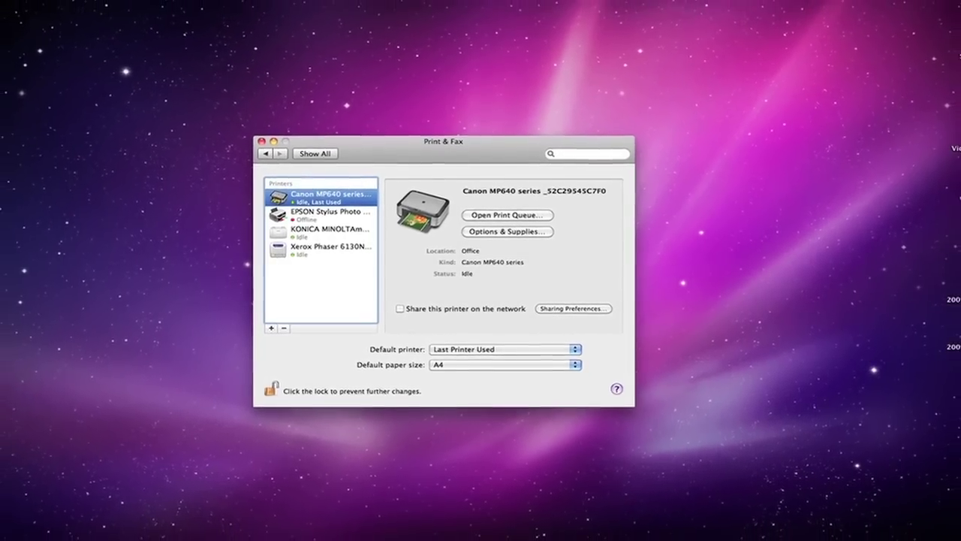
# Switch to Safari and print only page 1 of the Uploaded Videos page on the newly added Canon network printer
pyautogui.click(117, 529)
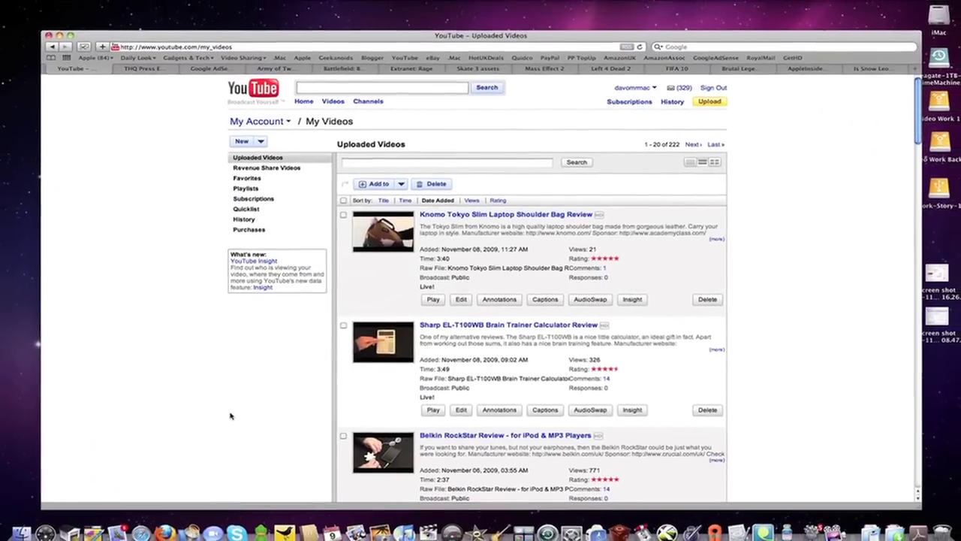
pyautogui.press('super+p')
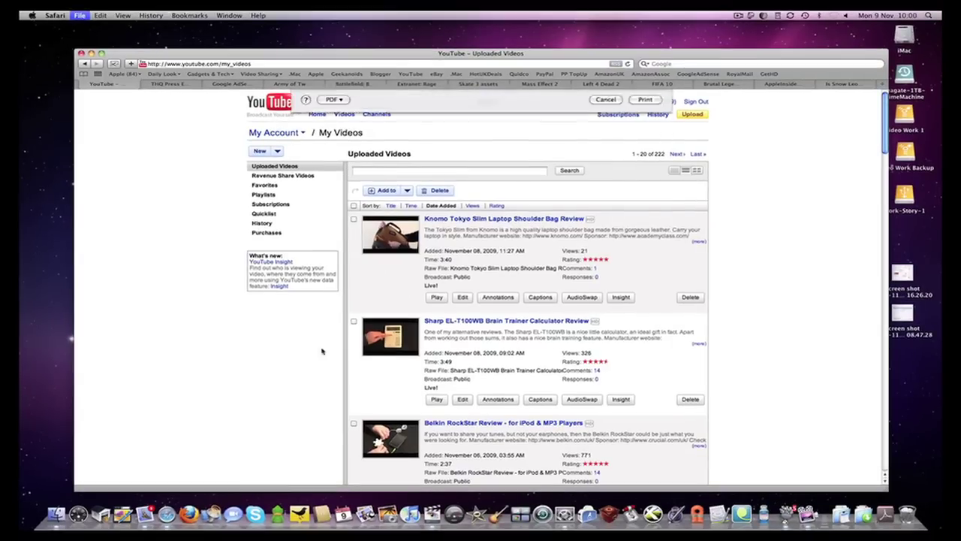
pyautogui.click(509, 153)
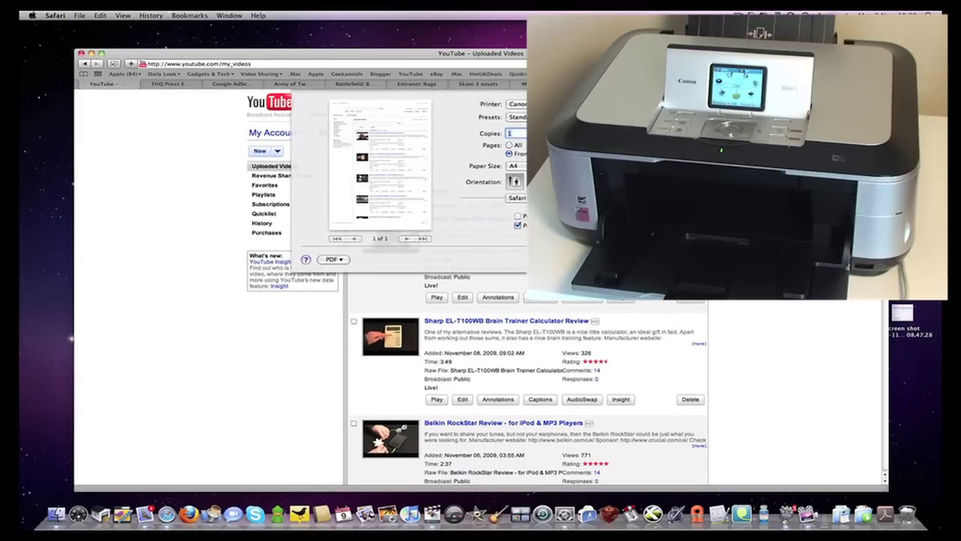
pyautogui.press('Return')
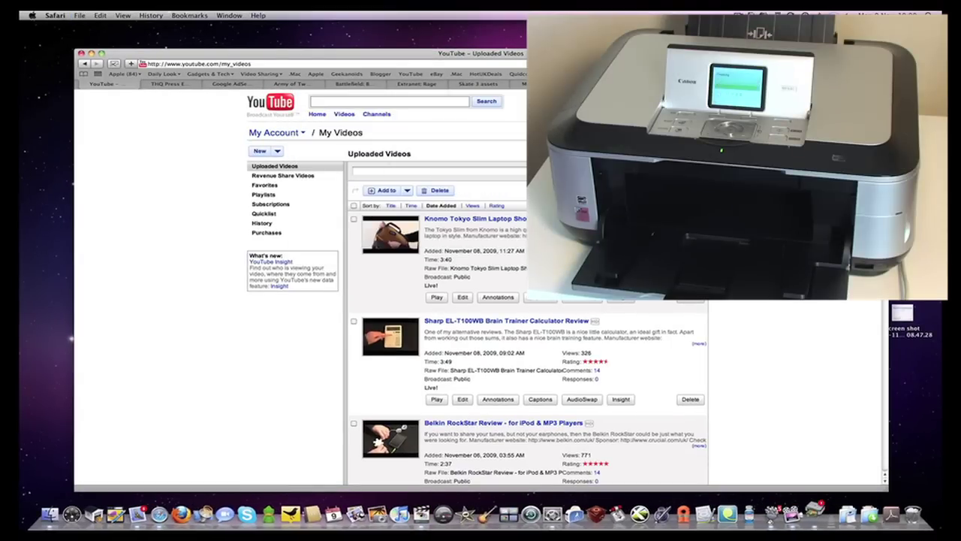